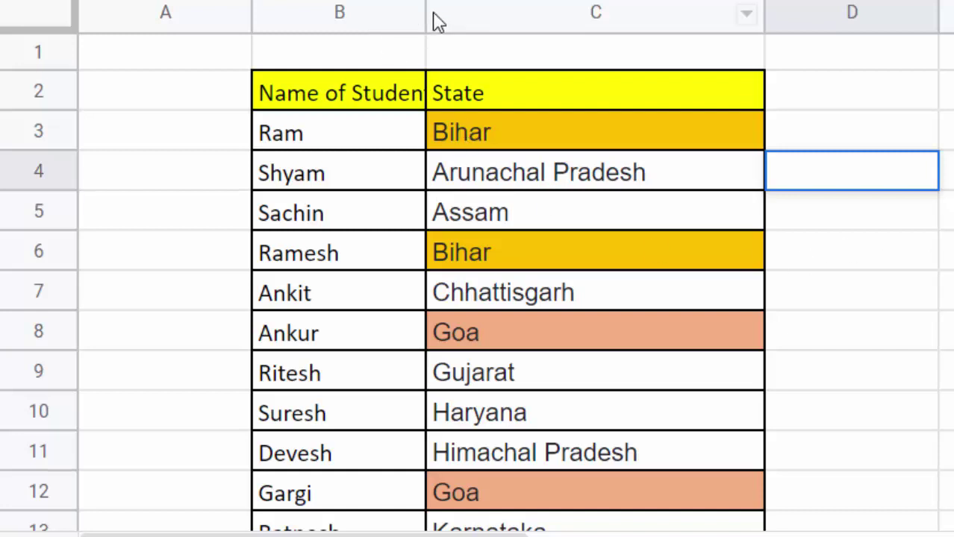
# Step: Widen column B to fit 'Name of Students' and give header B2:C2 white text on black fill
pyautogui.moveTo(424, 11); pyautogui.dragTo(473, 74)
pyautogui.click(930, 302)
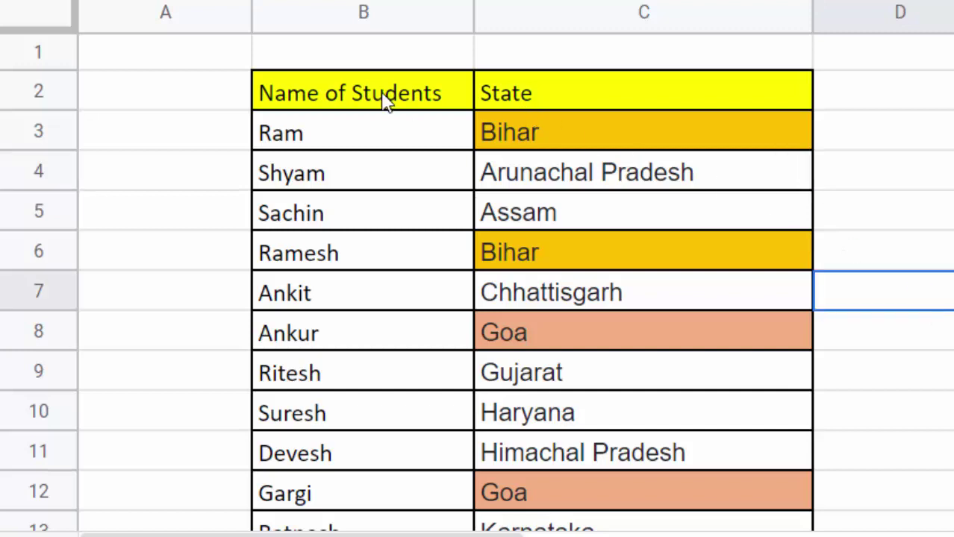
pyautogui.moveTo(385, 98); pyautogui.dragTo(563, 104)
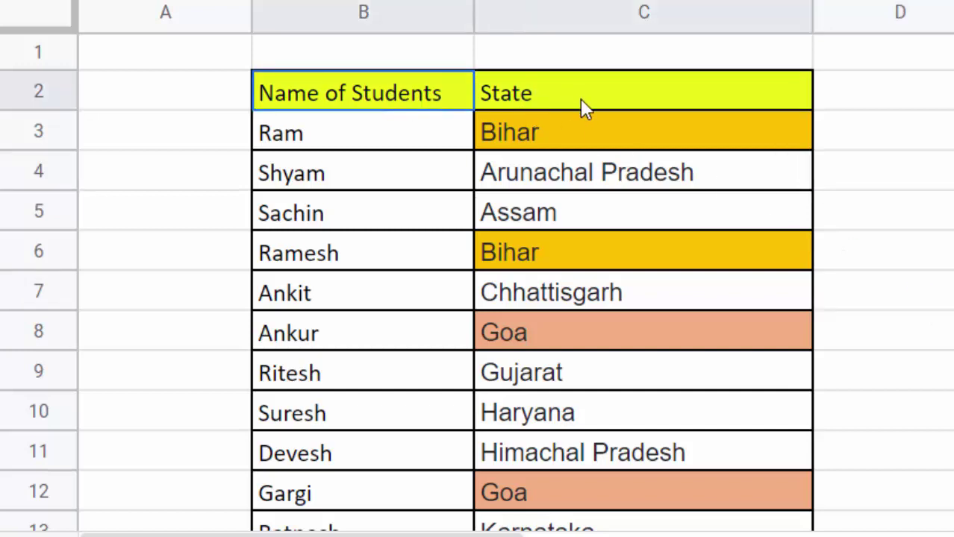
pyautogui.click(757, 1)
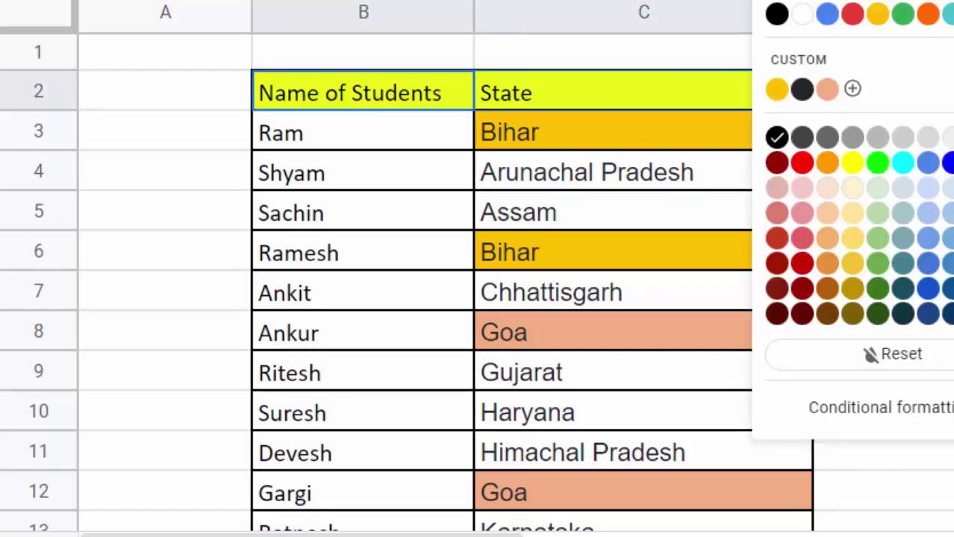
pyautogui.click(803, 15)
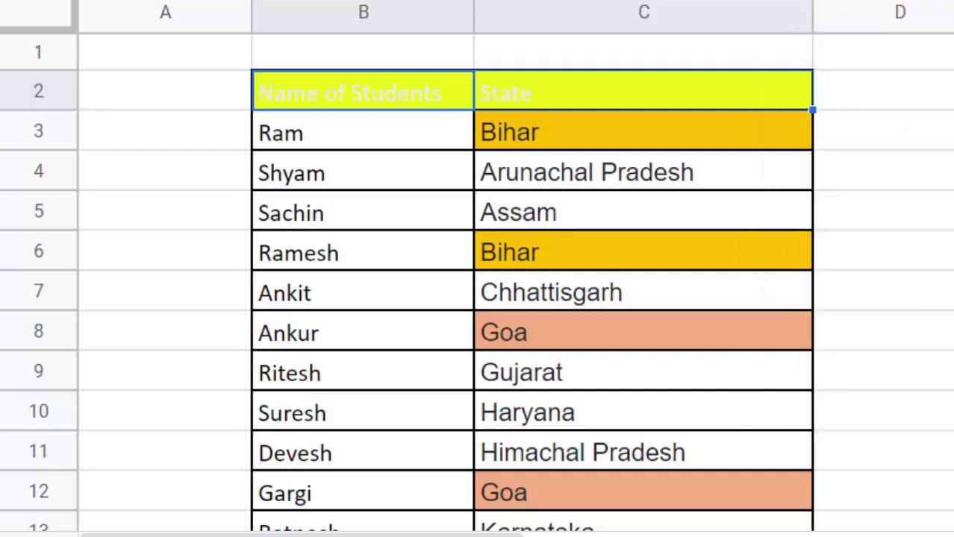
pyautogui.click(793, 2)
pyautogui.click(819, 14)
pyautogui.click(933, 291)
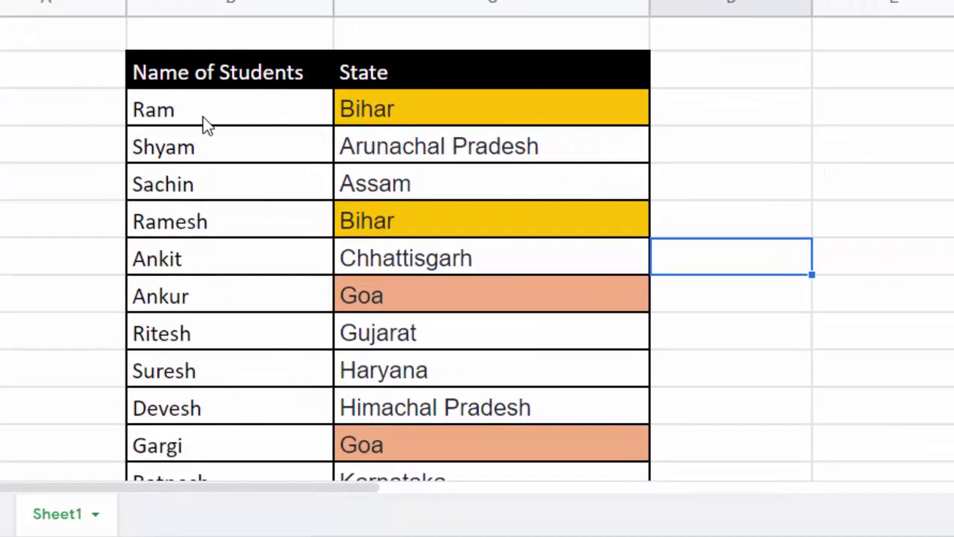
pyautogui.moveTo(208, 125); pyautogui.dragTo(221, 420)
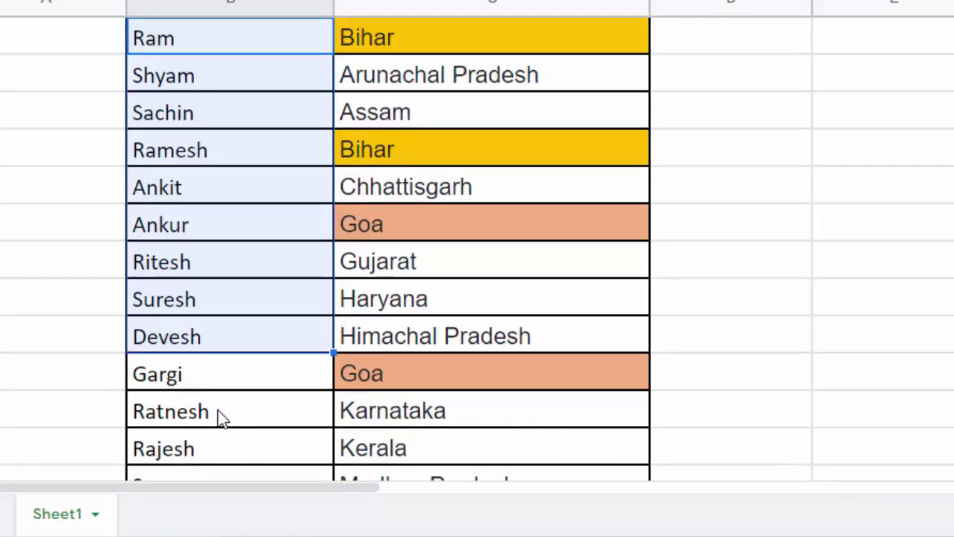
pyautogui.scroll(-2, 224, 418)
pyautogui.scroll(-2, 228, 424)
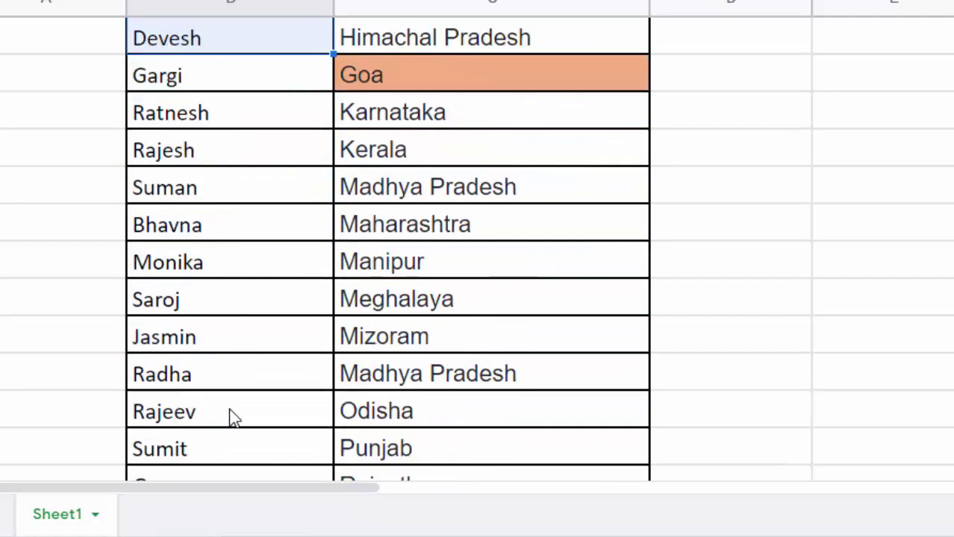
pyautogui.scroll(-2, 227, 424)
pyautogui.scroll(-4, 230, 423)
pyautogui.scroll(-4, 231, 423)
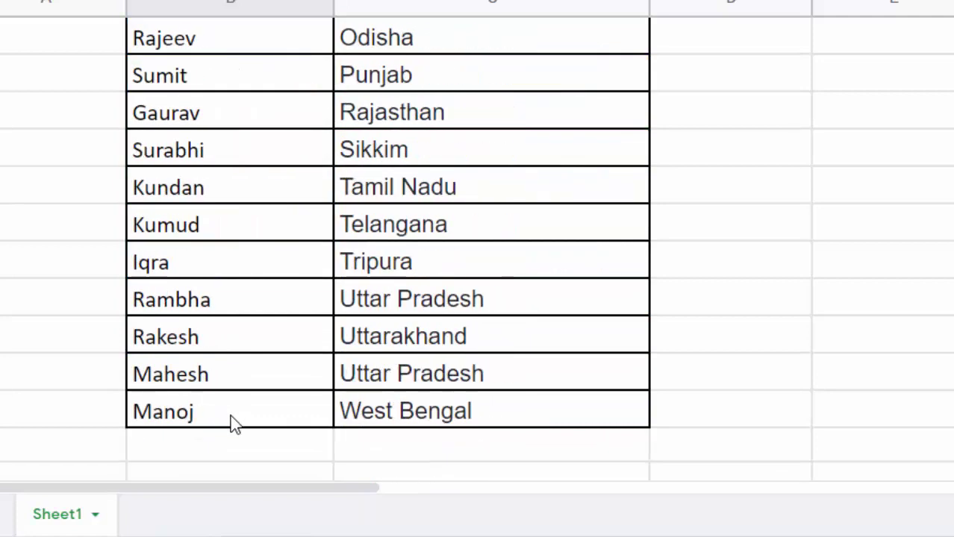
pyautogui.click(231, 423)
pyautogui.scroll(4, 230, 422)
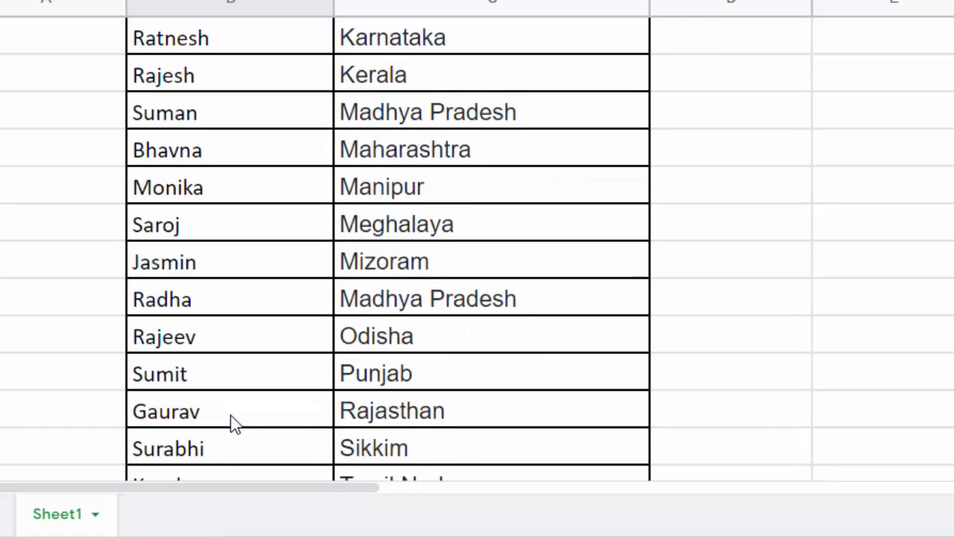
pyautogui.scroll(3, 230, 421)
pyautogui.scroll(3, 230, 422)
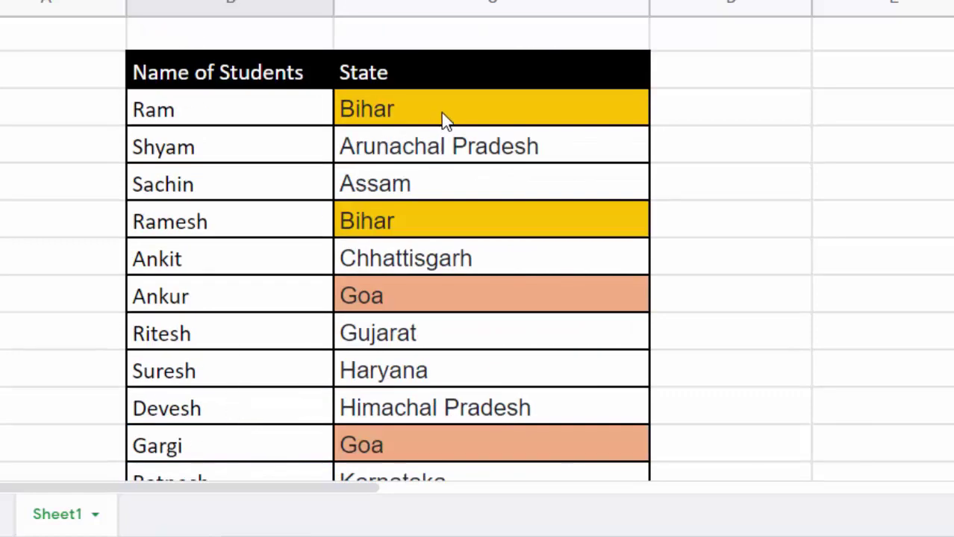
pyautogui.click(464, 370)
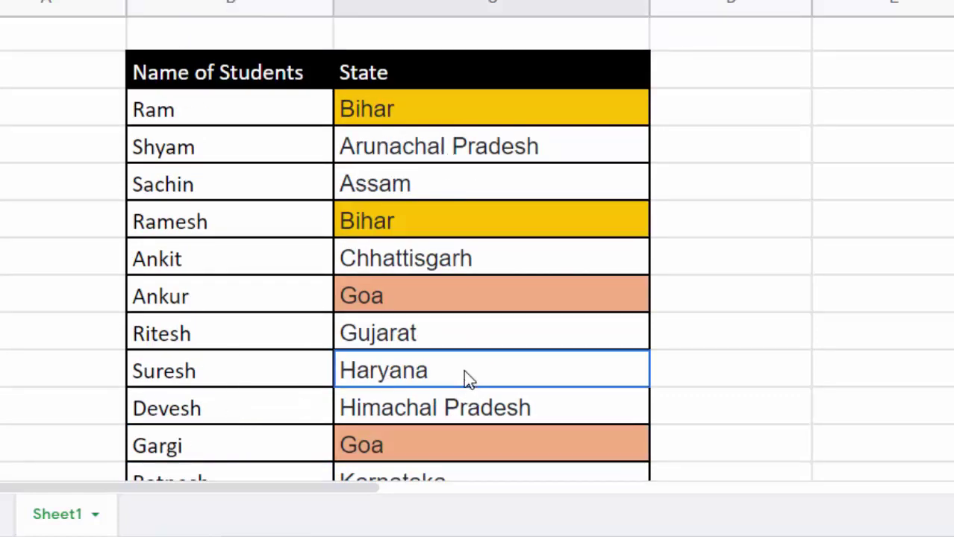
pyautogui.scroll(-2, 479, 420)
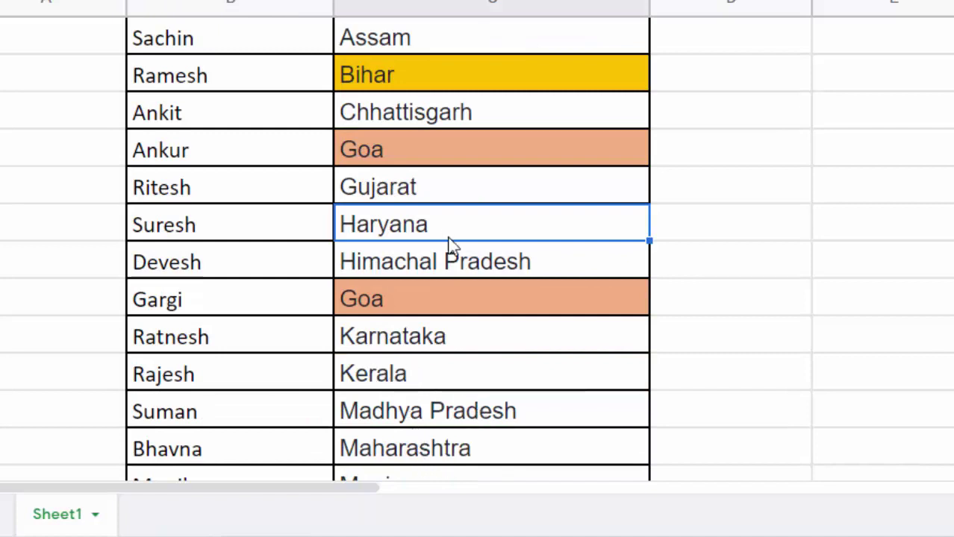
pyautogui.scroll(2, 686, 265)
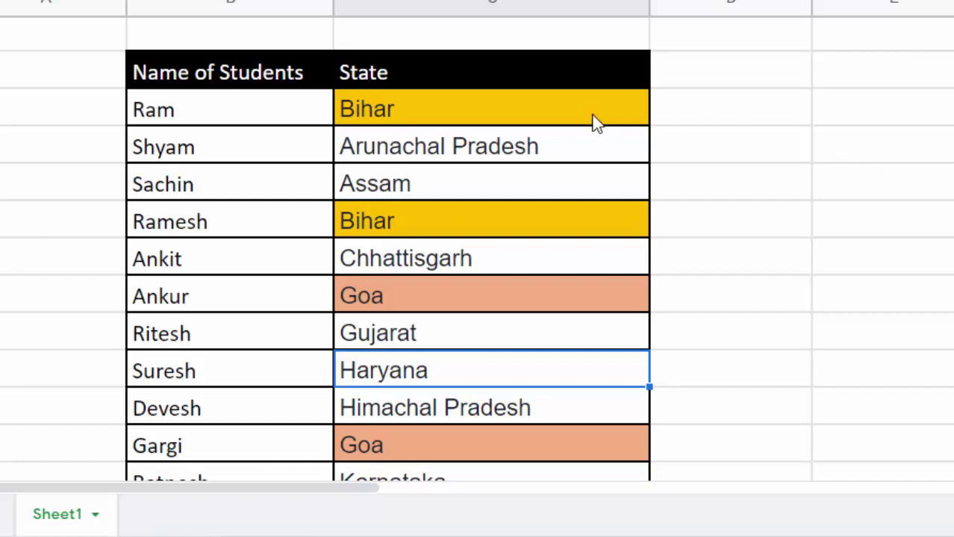
pyautogui.click(389, 117)
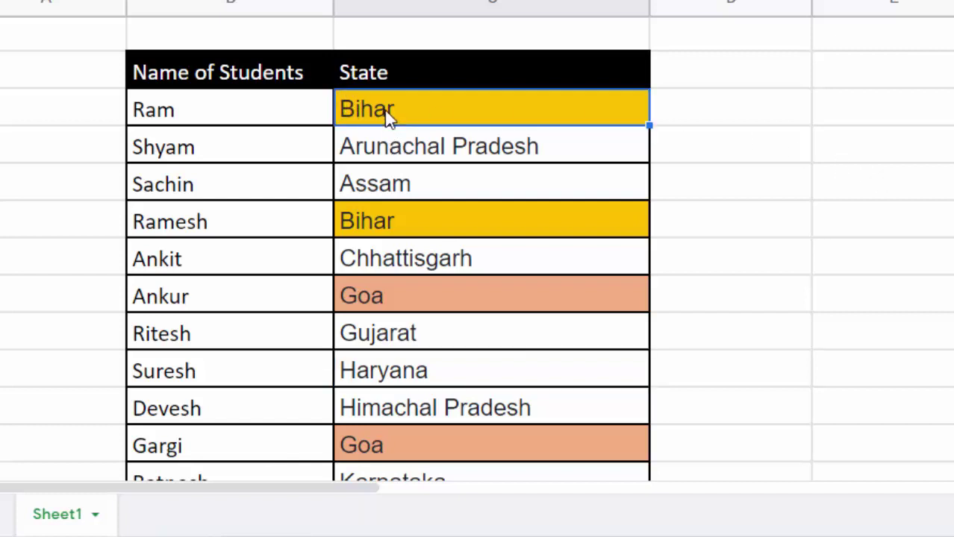
pyautogui.click(400, 149)
pyautogui.click(411, 188)
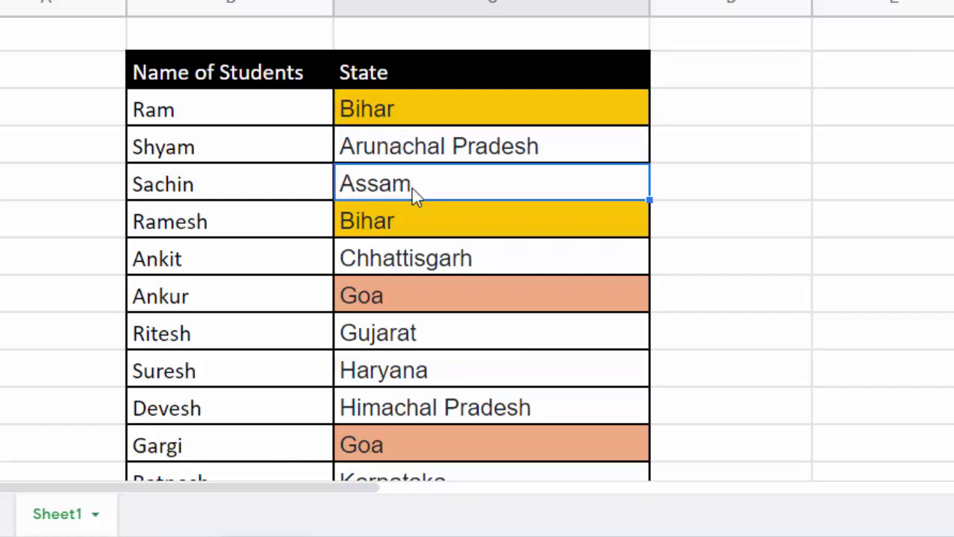
pyautogui.click(466, 231)
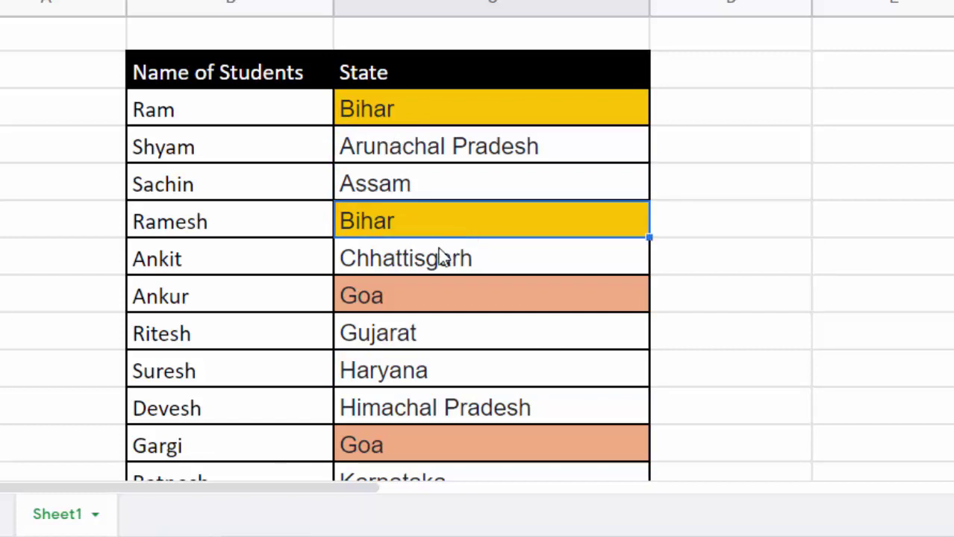
pyautogui.click(438, 255)
pyautogui.click(429, 293)
pyautogui.click(421, 335)
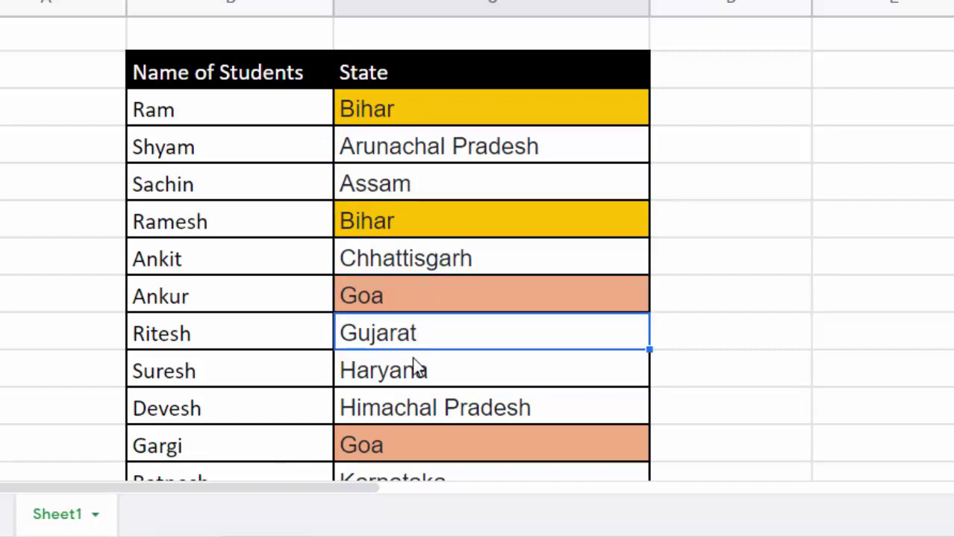
pyautogui.click(417, 367)
pyautogui.click(414, 402)
pyautogui.click(409, 436)
pyautogui.scroll(-1, 409, 439)
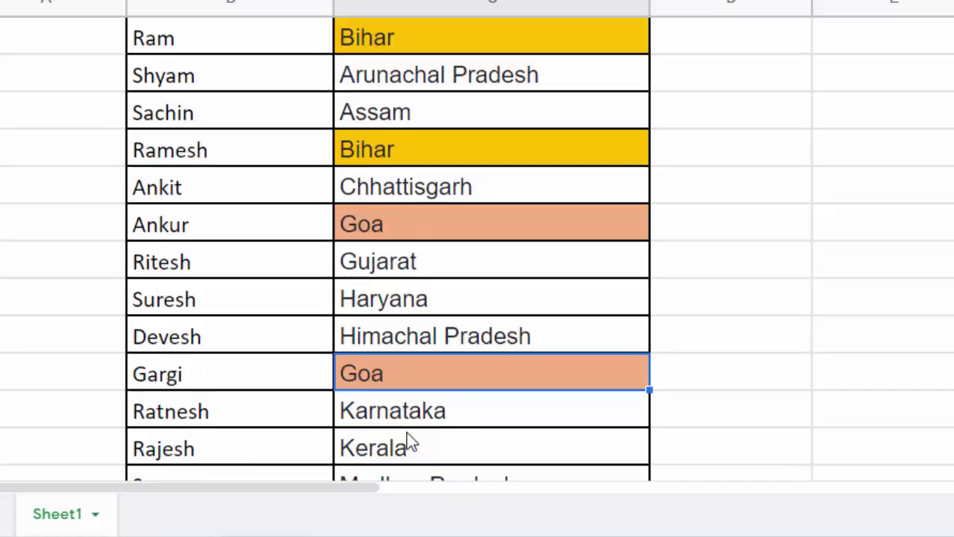
pyautogui.click(439, 413)
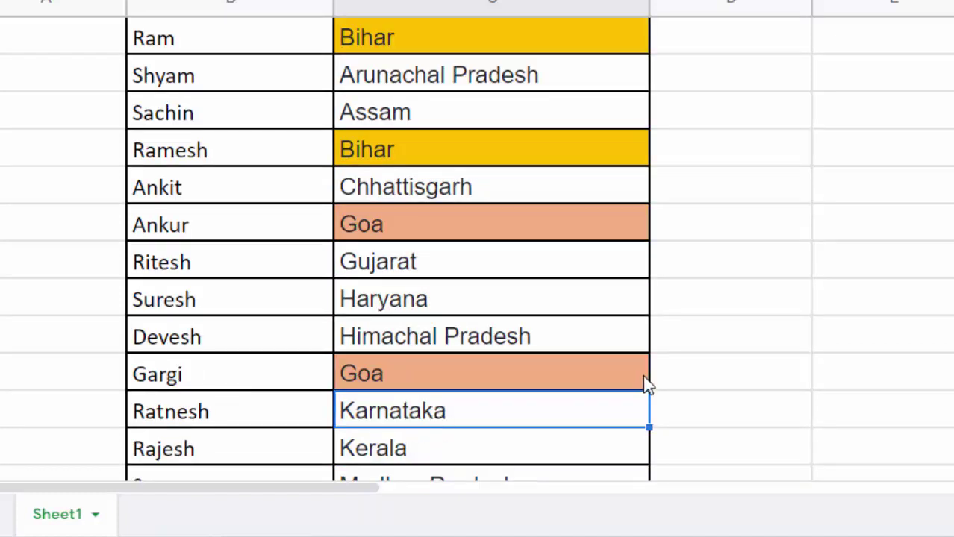
pyautogui.scroll(1, 644, 384)
pyautogui.click(830, 110)
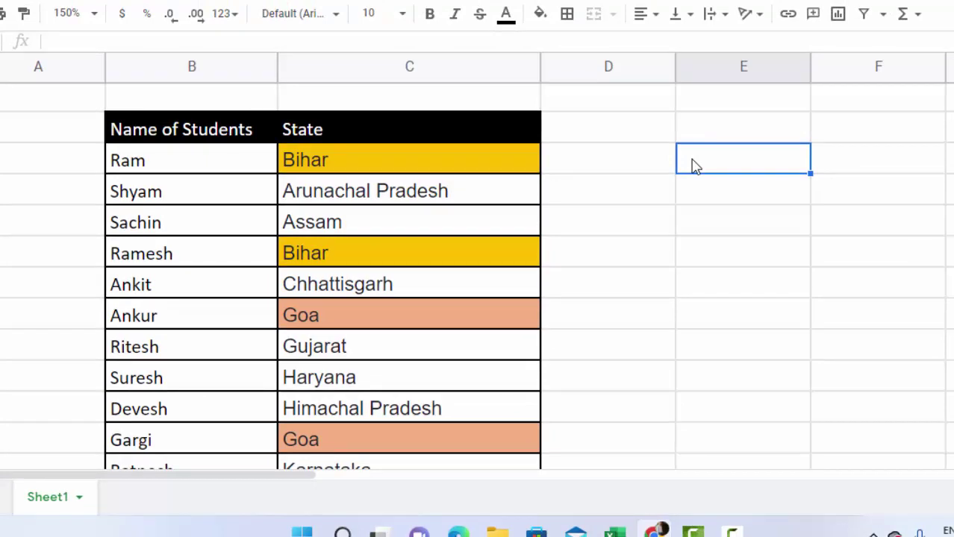
# Step: Enter =COUNTA(C3:C31) in E3 to count all state entries
pyautogui.write('=c')
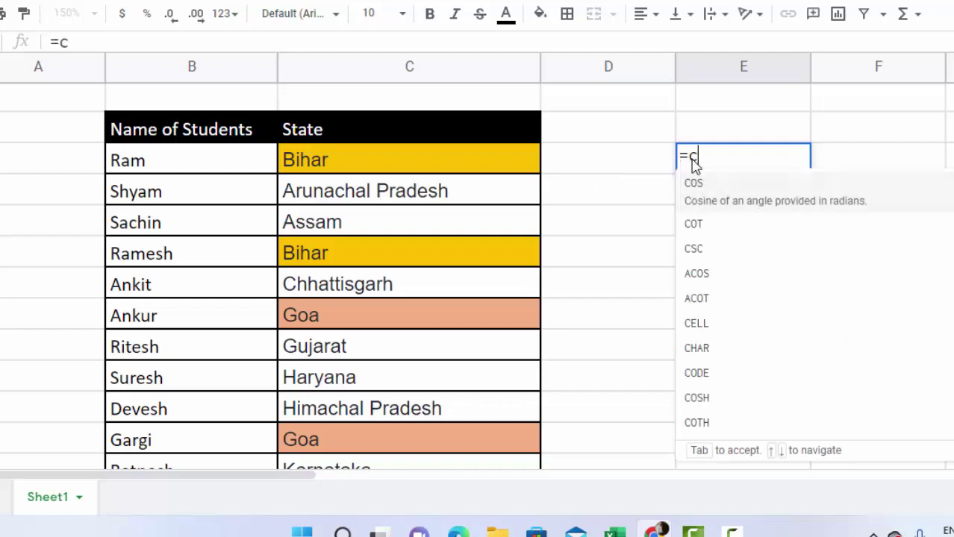
pyautogui.write('ounta')
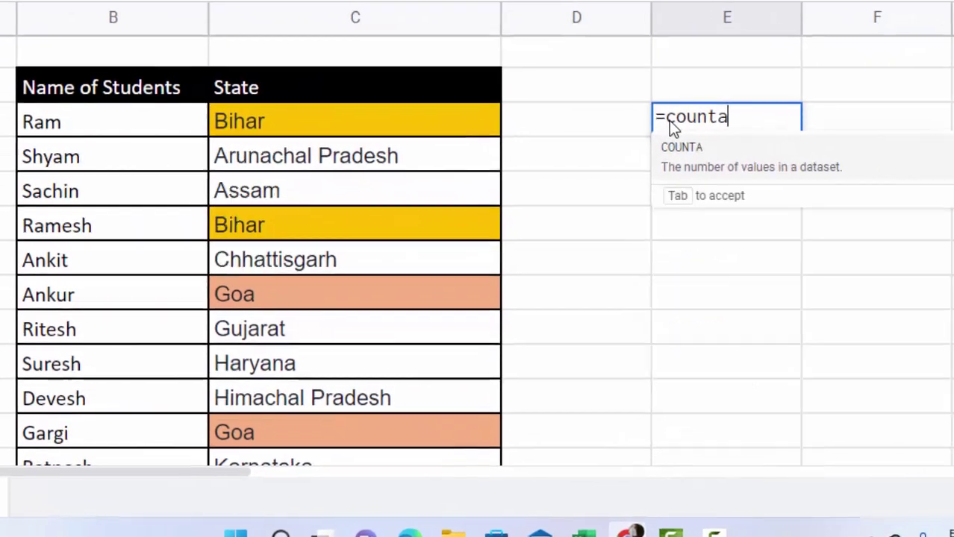
pyautogui.write('(')
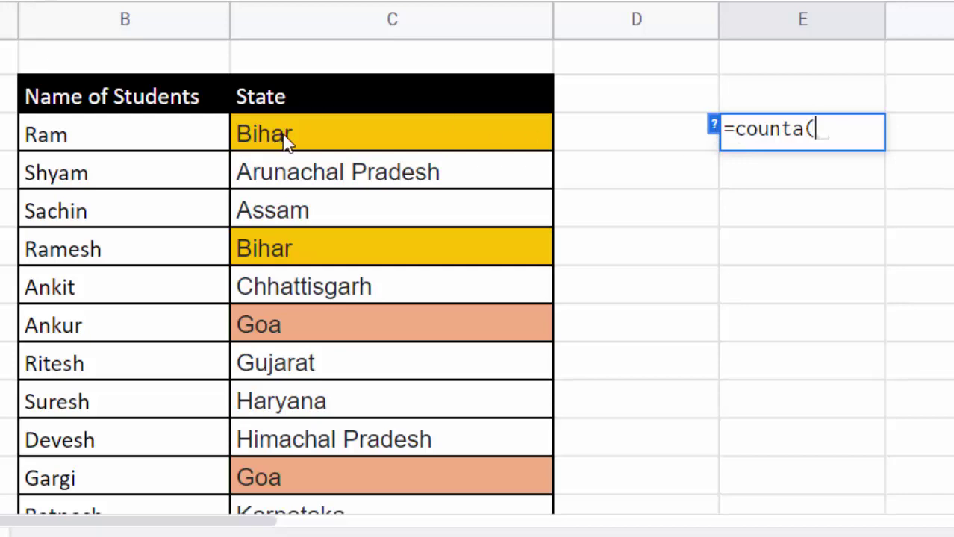
pyautogui.moveTo(285, 140)
pyautogui.mouseDown()
pyautogui.moveTo(317, 392)
pyautogui.moveTo(317, 529)
pyautogui.moveTo(320, 420)
pyautogui.mouseUp()
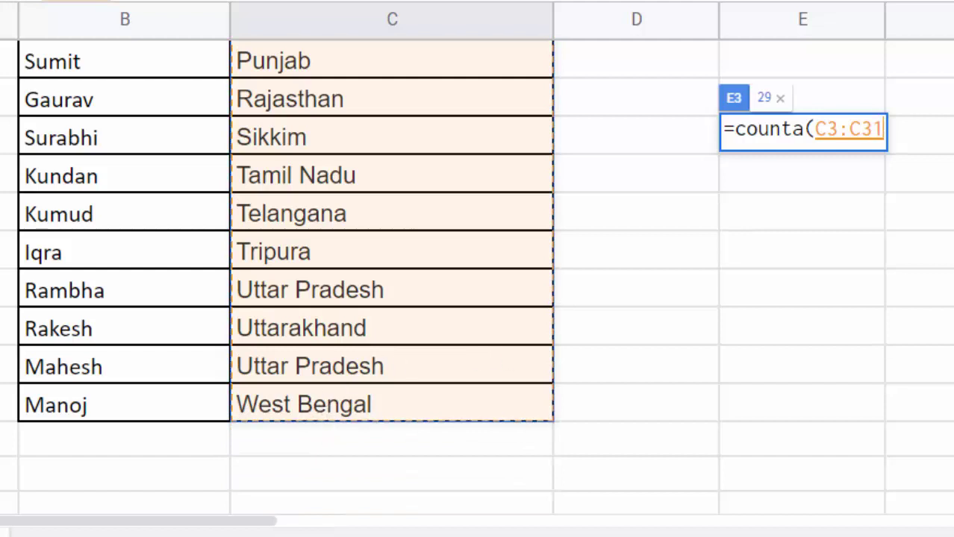
pyautogui.write(')')
pyautogui.press('Return')
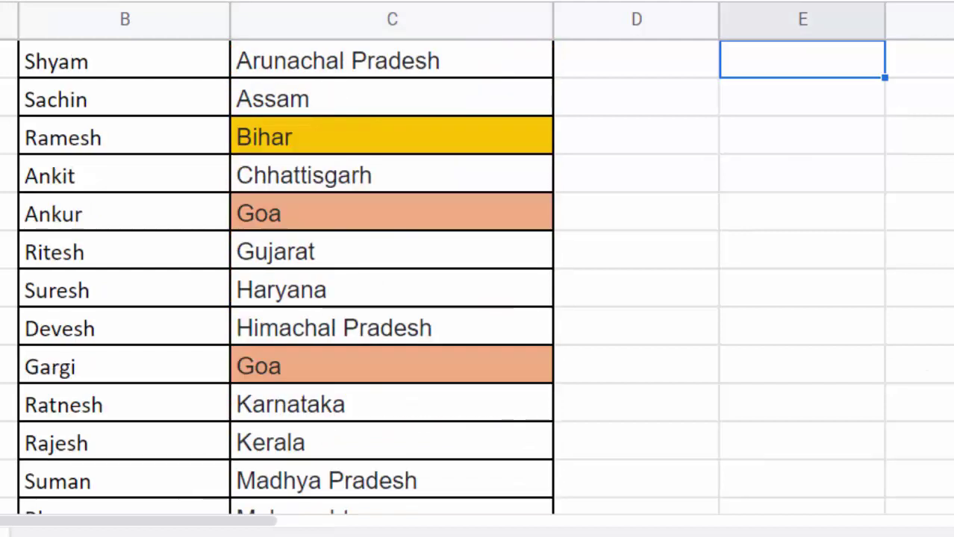
# Step: Check the 29 total in E3 and point out Ram's and Ramesh's duplicate Bihar entries
pyautogui.scroll(3, 283, 268)
pyautogui.click(865, 135)
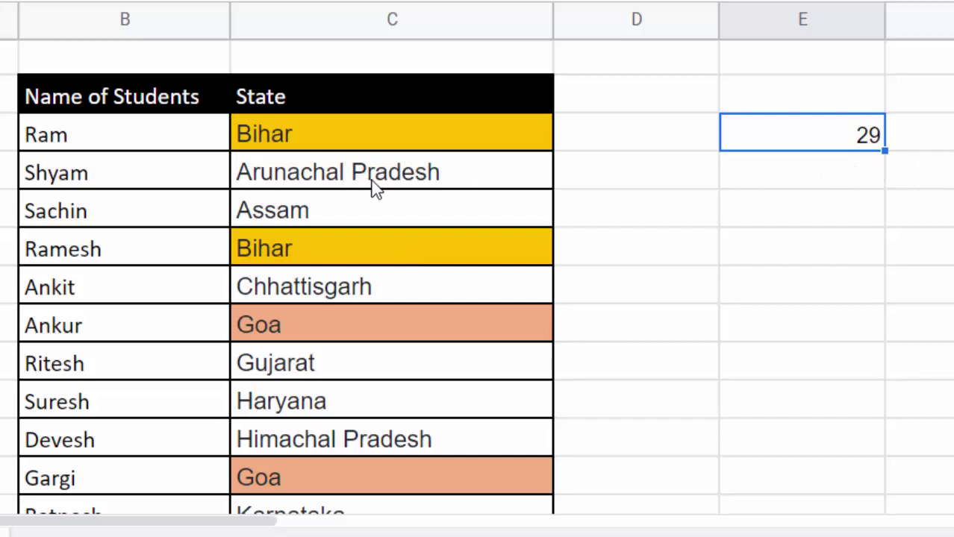
pyautogui.click(405, 135)
pyautogui.click(381, 231)
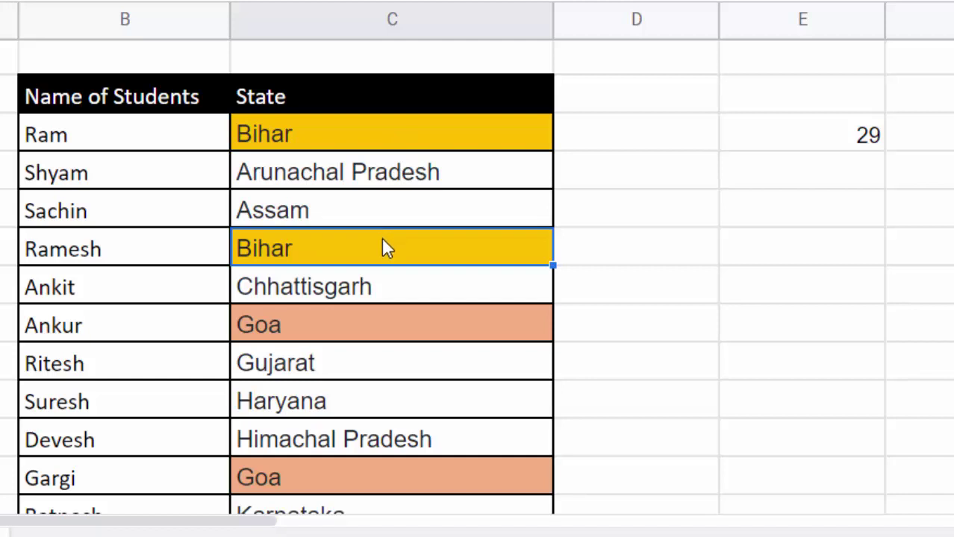
# Step: Select Ankur's and Gargi's duplicate Goa entries in the State column
pyautogui.click(363, 322)
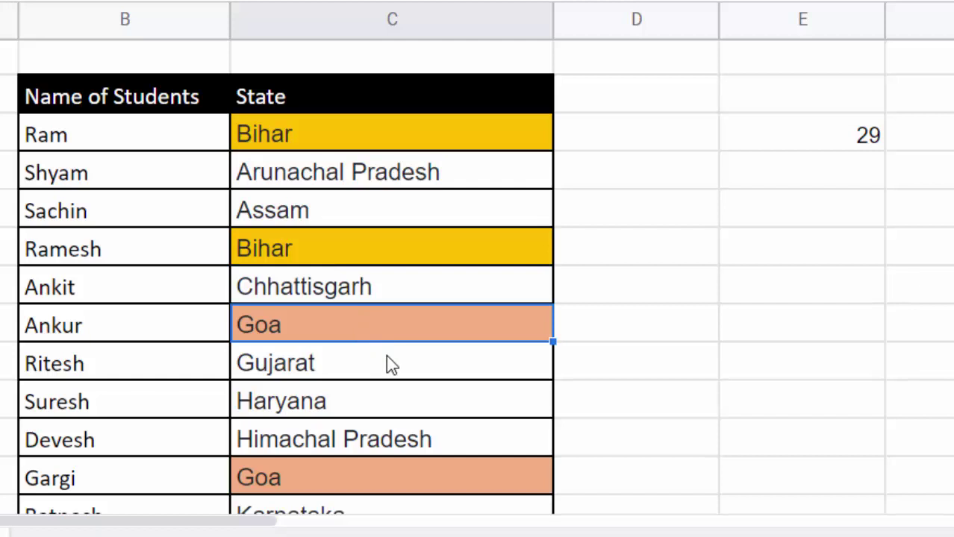
pyautogui.scroll(-2, 385, 355)
pyautogui.click(381, 396)
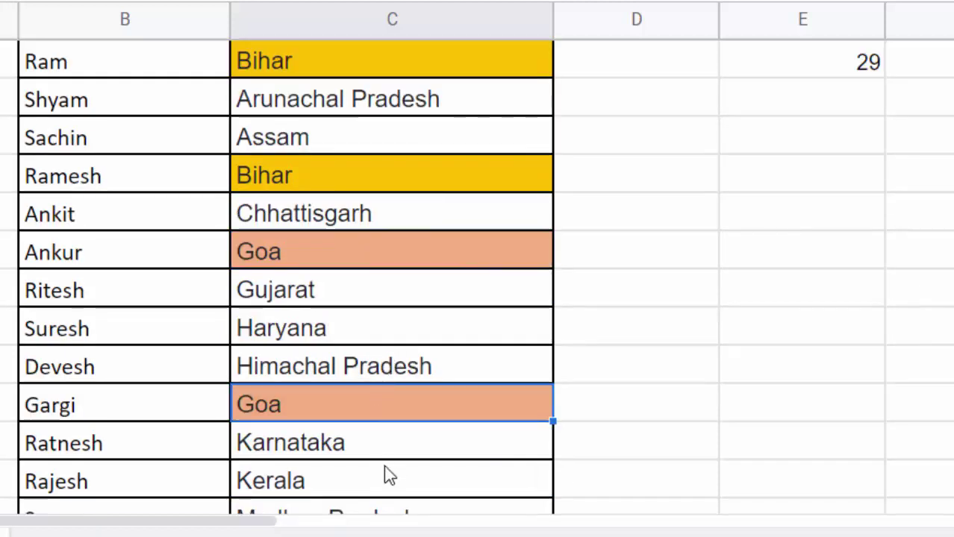
pyautogui.scroll(-2, 387, 476)
pyautogui.scroll(-2, 386, 477)
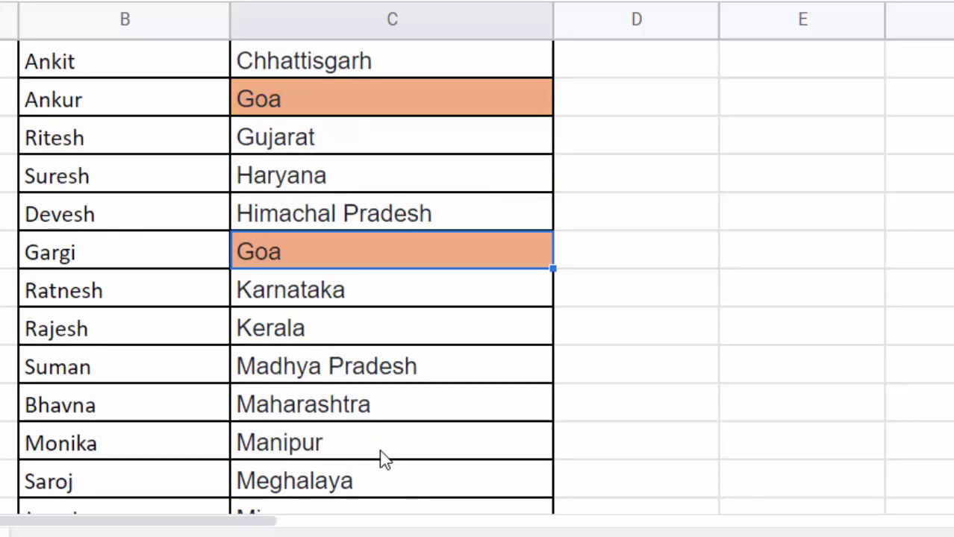
pyautogui.scroll(-2, 384, 459)
pyautogui.scroll(-2, 380, 455)
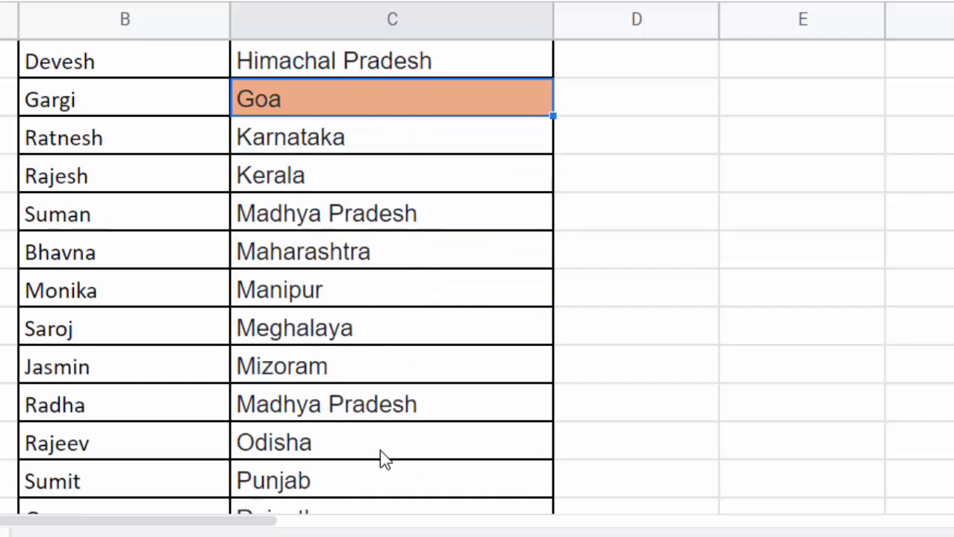
# Step: Fill Radha's Madhya Pradesh cell black, undoing an accidental white text change on Suman's cell
pyautogui.click(368, 412)
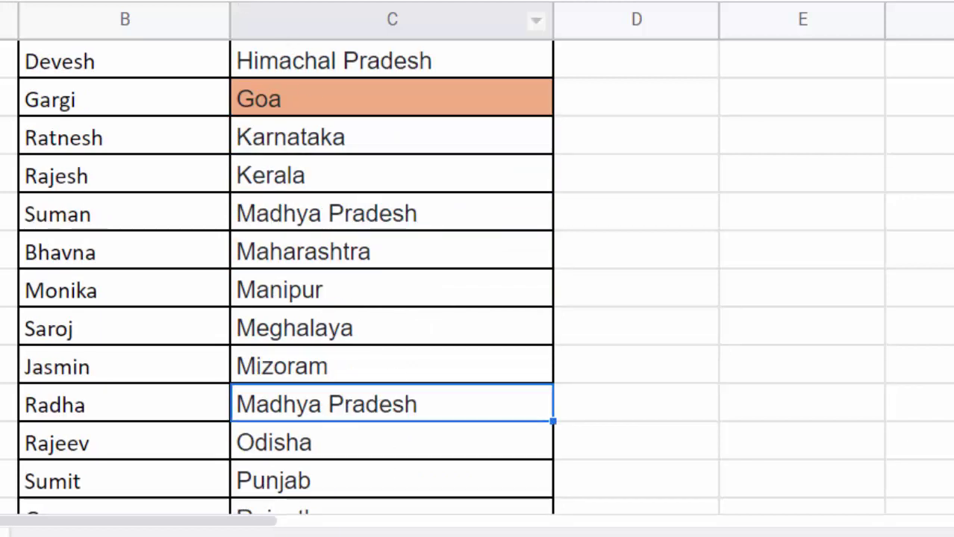
pyautogui.click(563, 2)
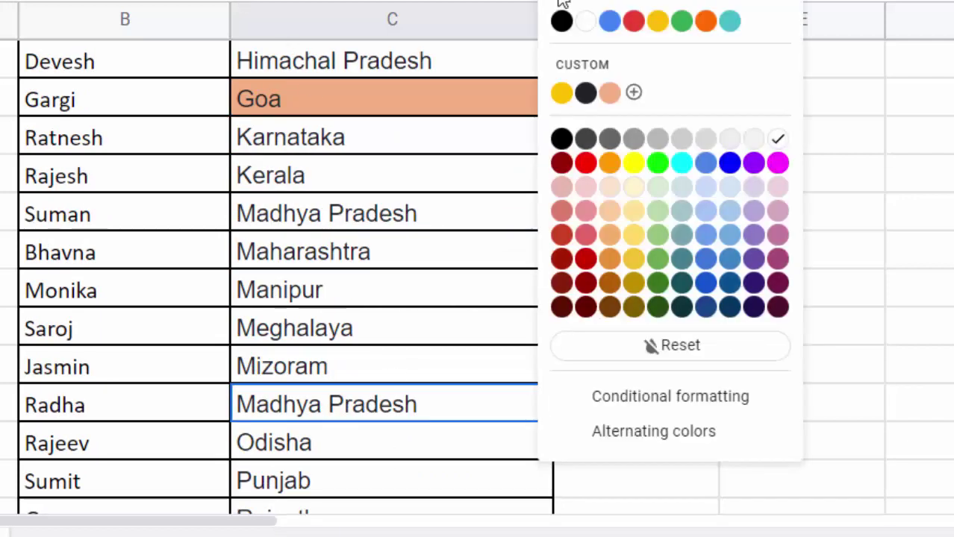
pyautogui.click(585, 93)
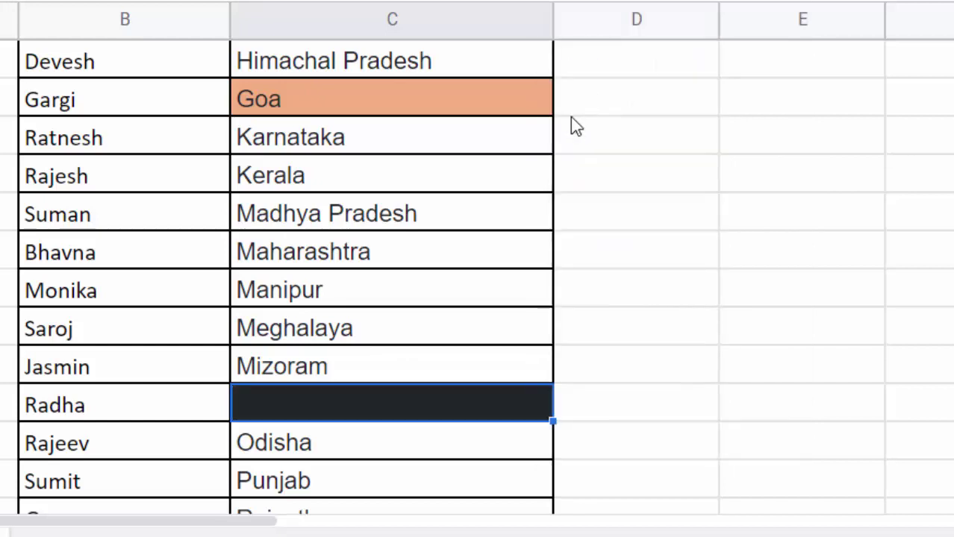
pyautogui.click(319, 217)
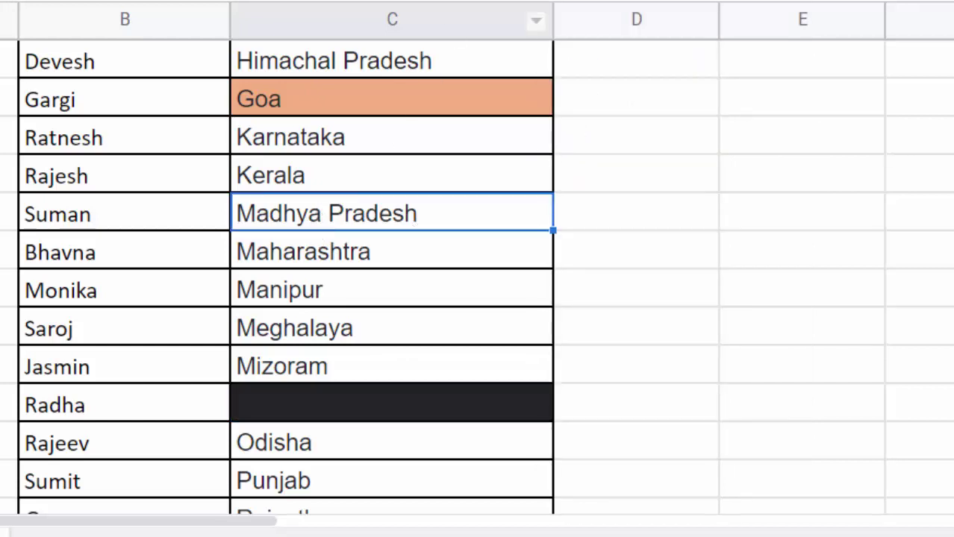
pyautogui.click(535, 2)
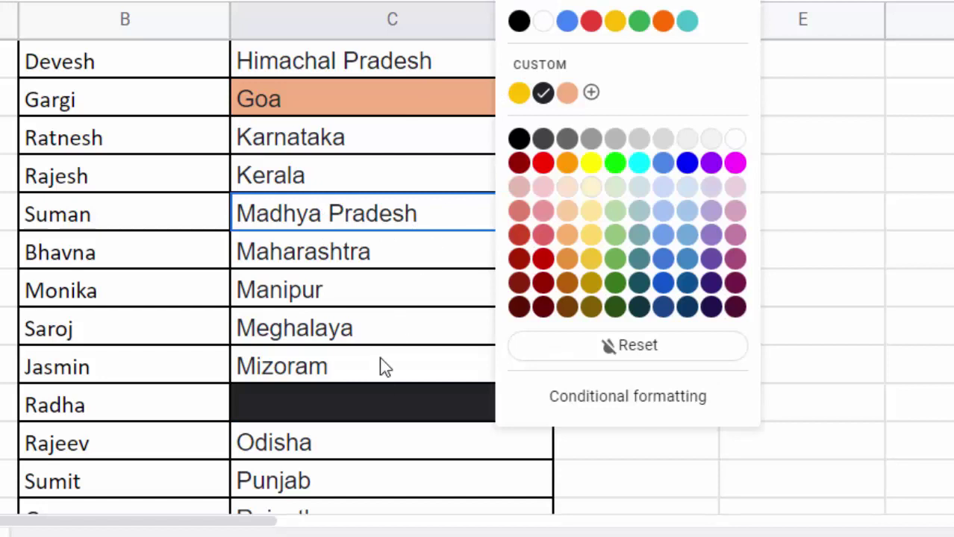
pyautogui.click(538, 22)
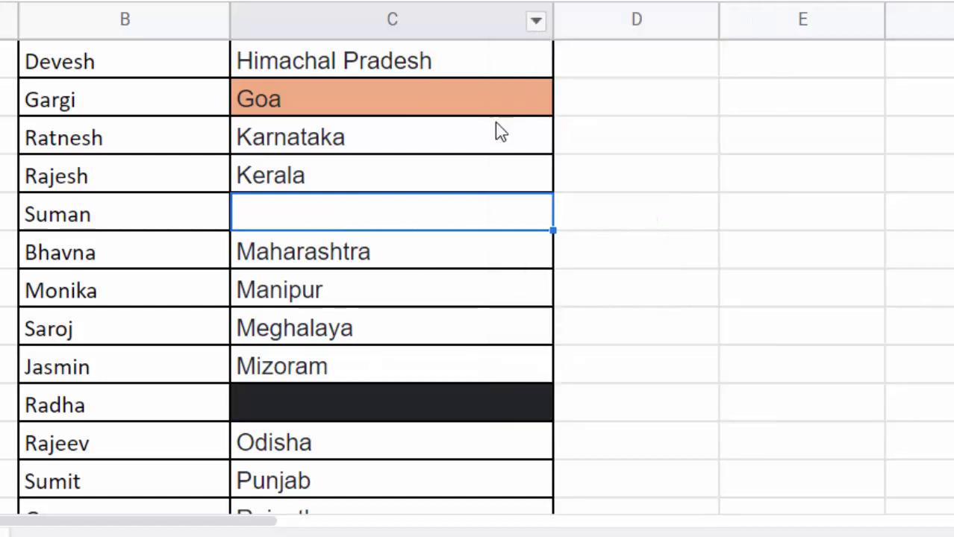
pyautogui.hotkey('ctrl', 'z')
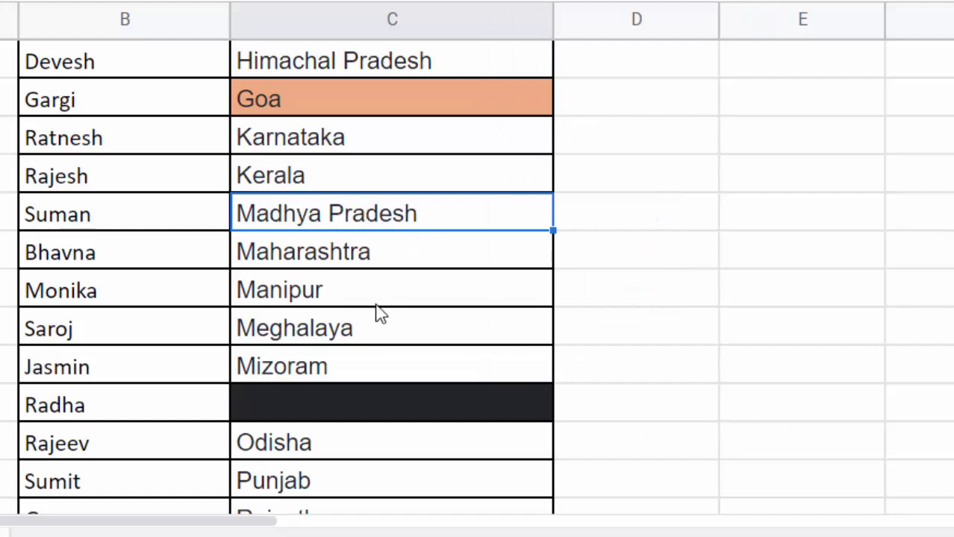
# Step: Make the text in Radha's black Madhya Pradesh cell white
pyautogui.click(353, 417)
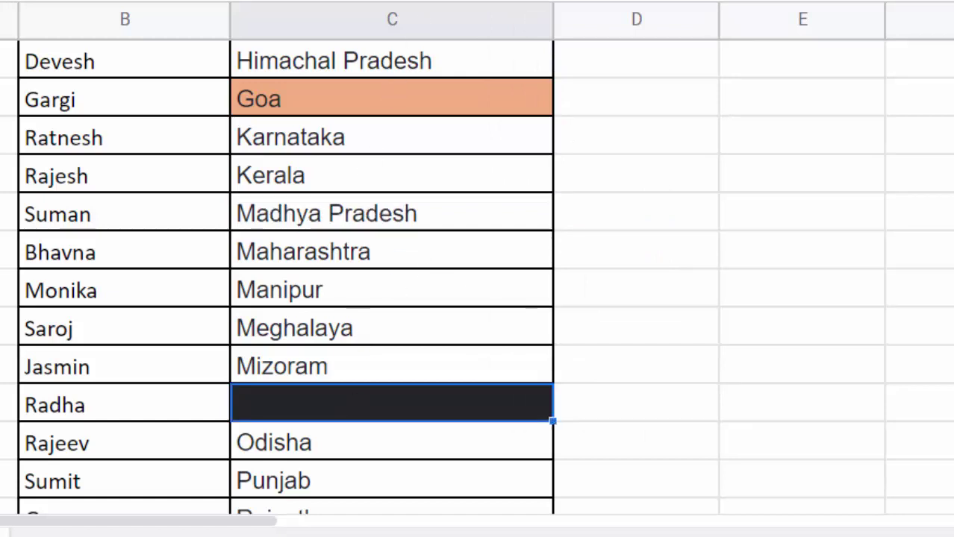
pyautogui.click(536, 14)
pyautogui.click(544, 22)
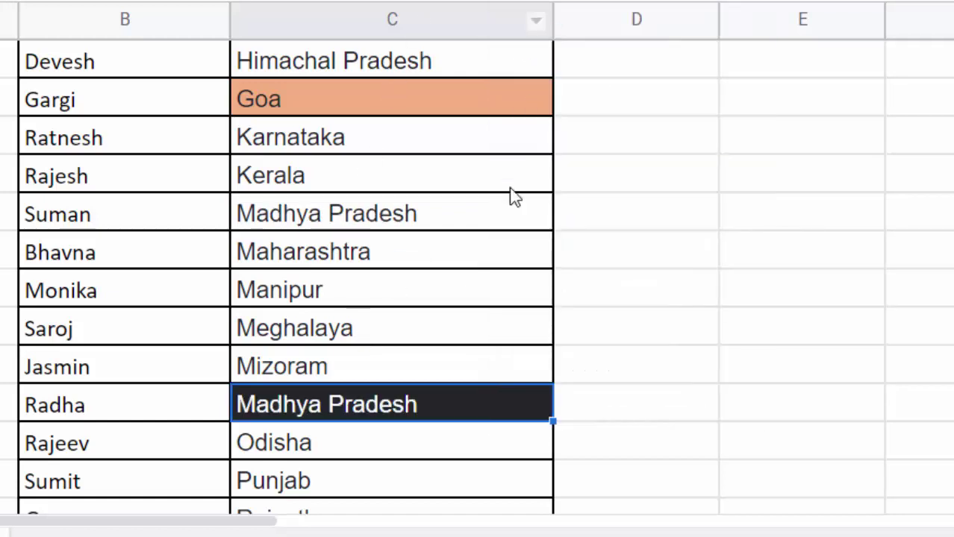
pyautogui.scroll(-2, 481, 298)
pyautogui.scroll(-2, 477, 306)
pyautogui.scroll(-2, 479, 306)
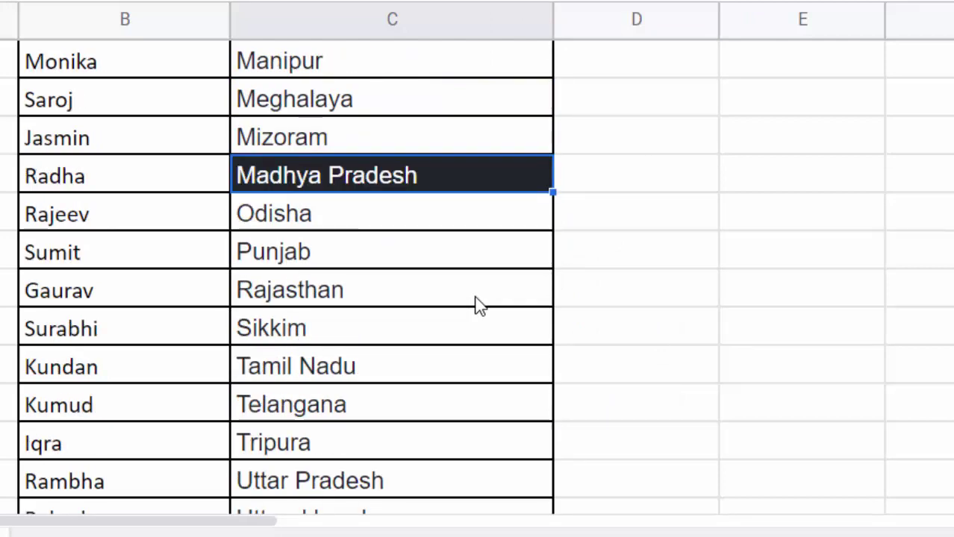
pyautogui.scroll(-3, 476, 304)
pyautogui.scroll(3, 472, 291)
pyautogui.scroll(2, 470, 272)
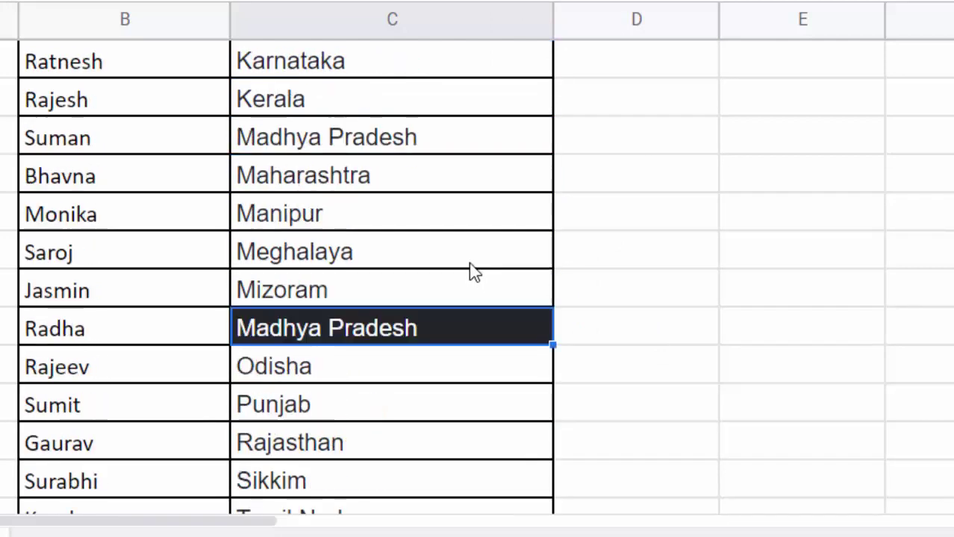
pyautogui.scroll(1, 433, 258)
# Step: Give Suman's Madhya Pradesh cell white text on a black fill
pyautogui.click(313, 215)
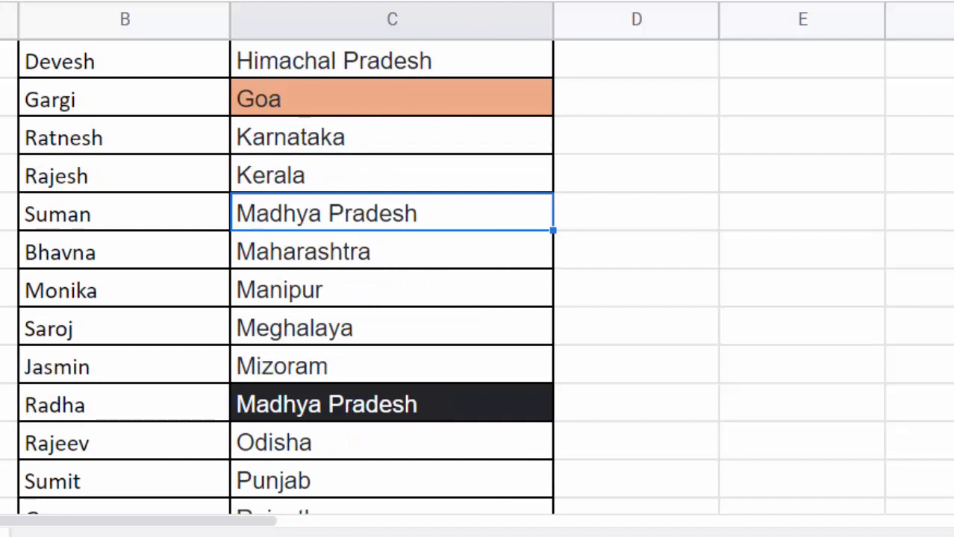
pyautogui.click(519, 2)
pyautogui.click(543, 21)
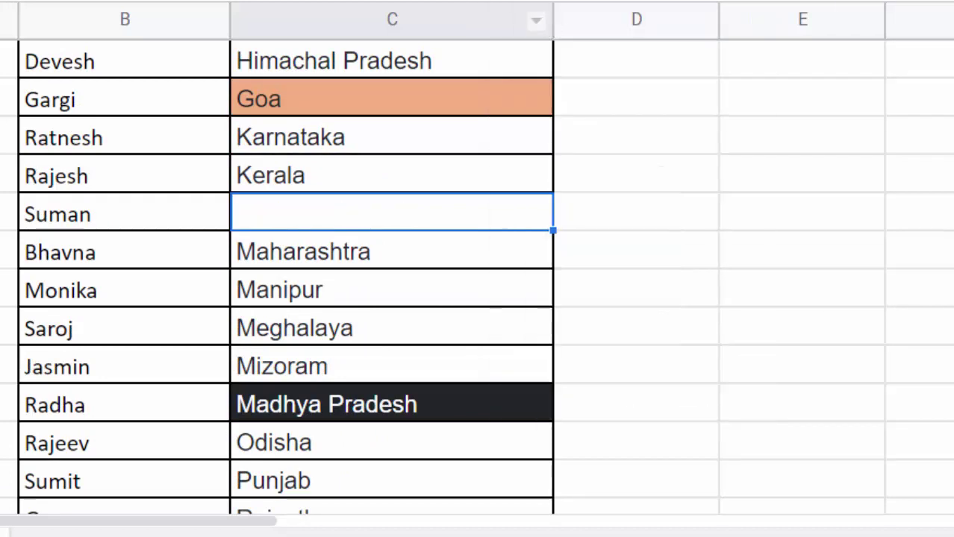
pyautogui.click(545, 2)
pyautogui.click(560, 21)
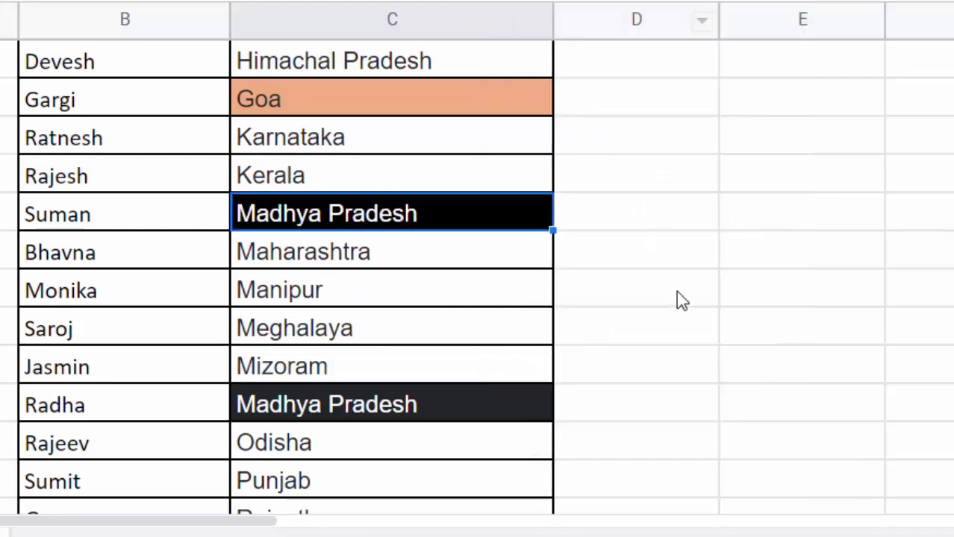
pyautogui.click(676, 290)
pyautogui.scroll(1, 478, 276)
# Step: Enter =COUNTA(UNIQUE(...)) over the State column in E4, returning 25 unique states
pyautogui.scroll(3, 481, 277)
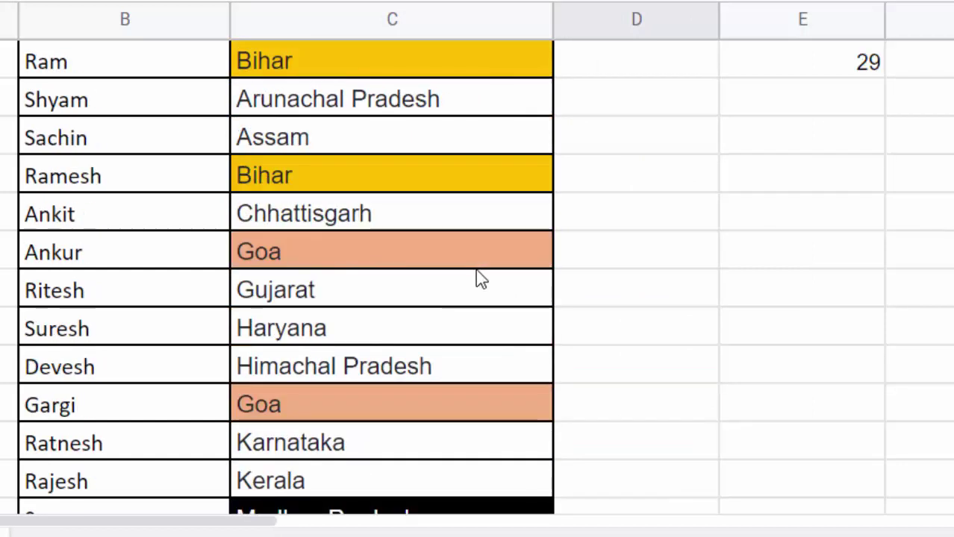
pyautogui.scroll(1, 474, 279)
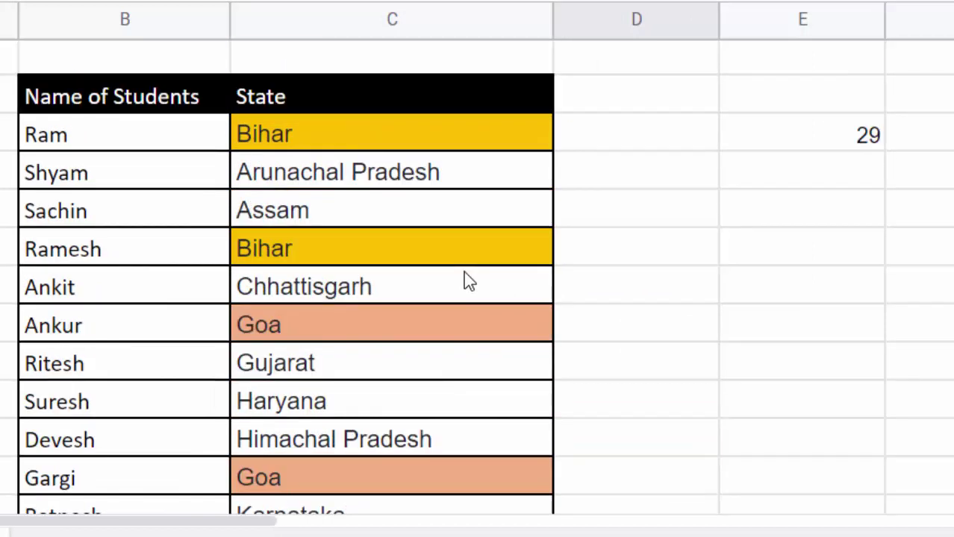
pyautogui.click(809, 180)
pyautogui.write('=co')
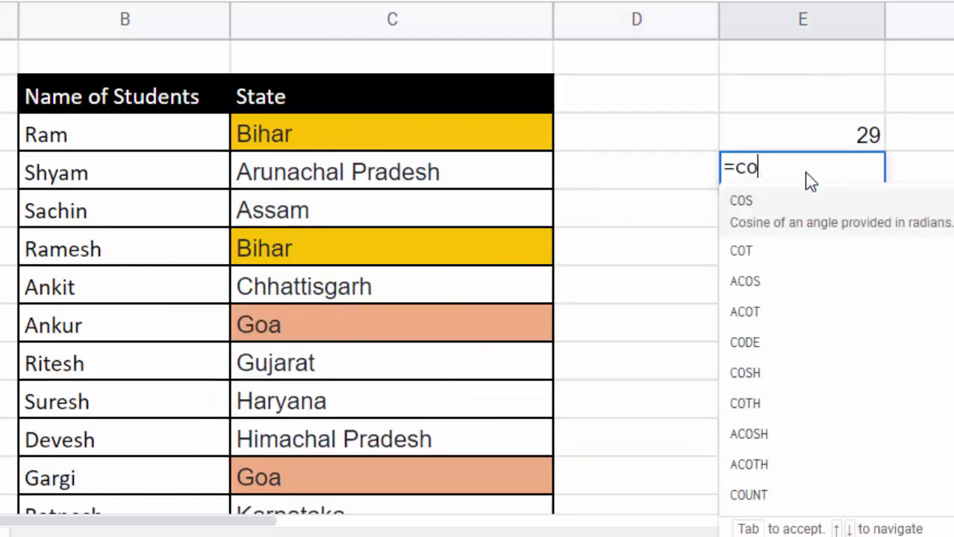
pyautogui.write('unta(')
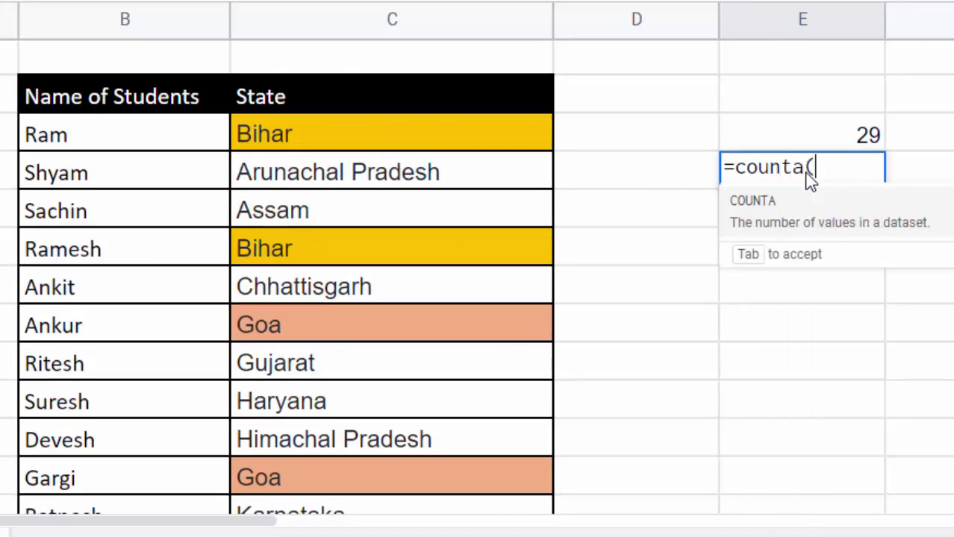
pyautogui.write('uniq')
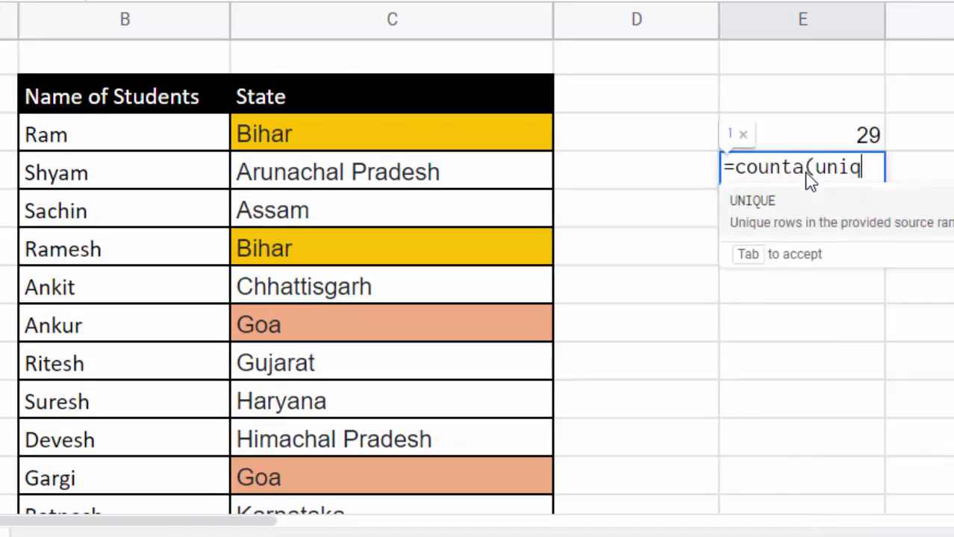
pyautogui.write('ue')
pyautogui.write('(')
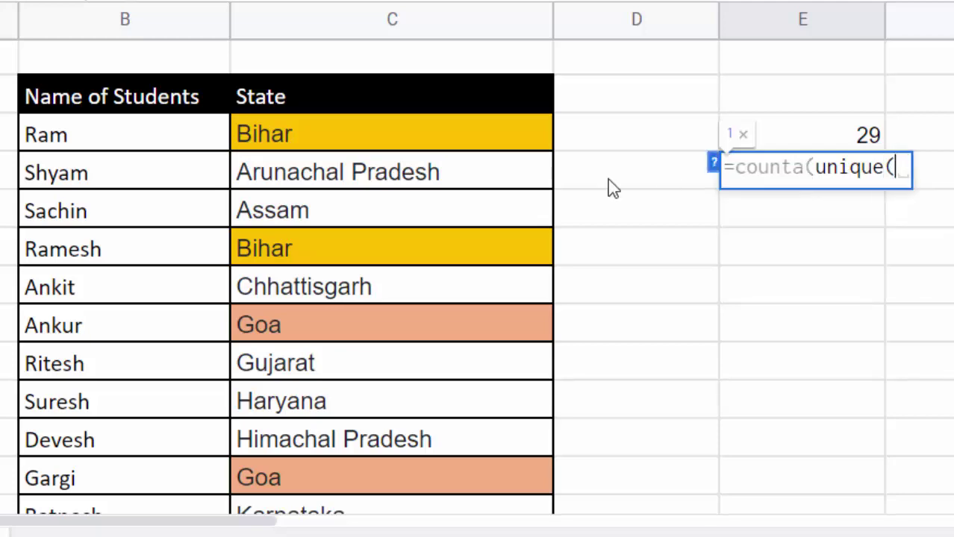
pyautogui.moveTo(282, 148)
pyautogui.mouseDown()
pyautogui.moveTo(366, 515)
pyautogui.moveTo(372, 365)
pyautogui.mouseUp()
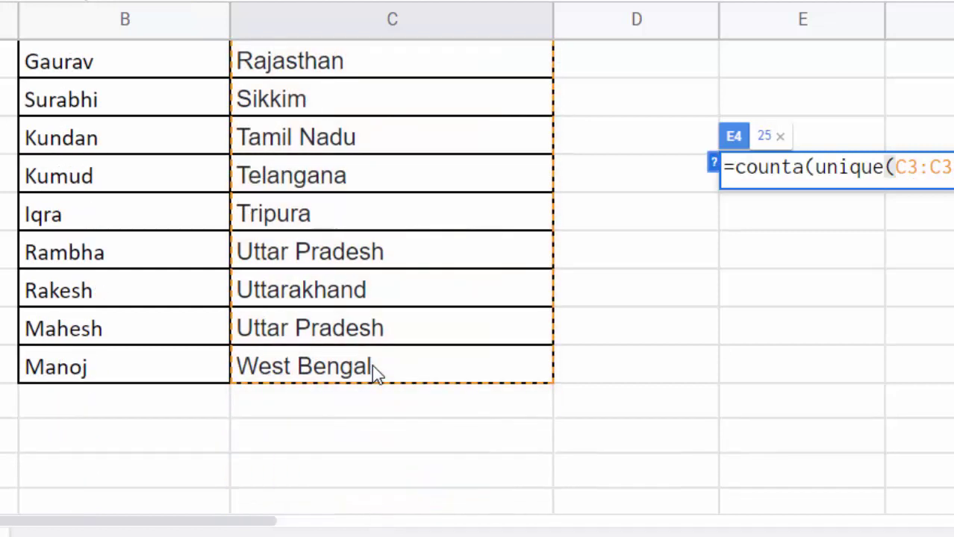
pyautogui.press('Return')
pyautogui.scroll(-2, 619, 341)
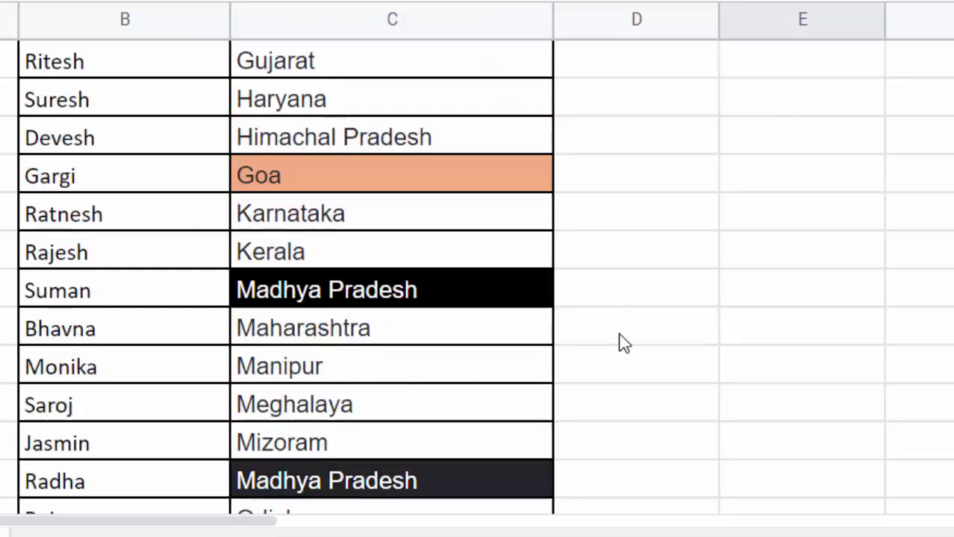
pyautogui.scroll(3, 676, 289)
pyautogui.click(797, 94)
pyautogui.scroll(2, 796, 218)
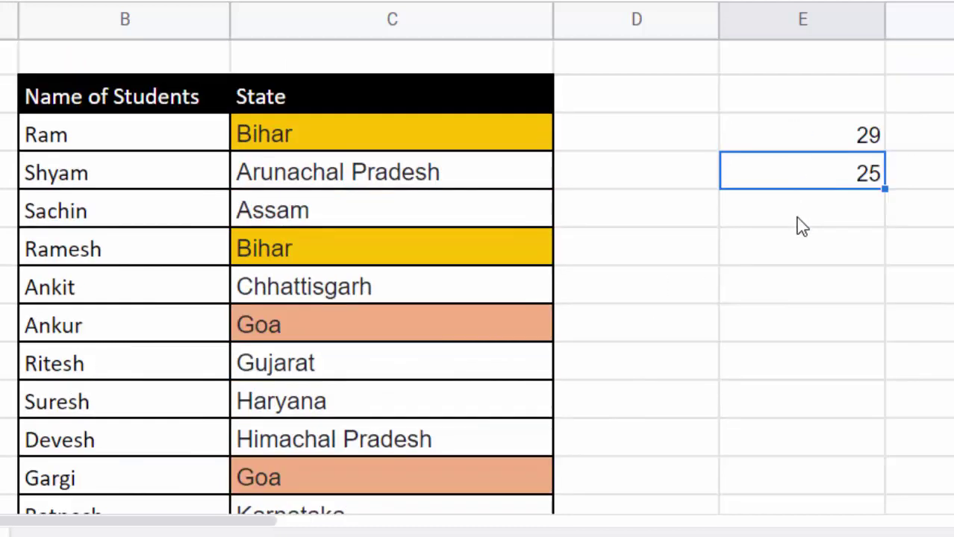